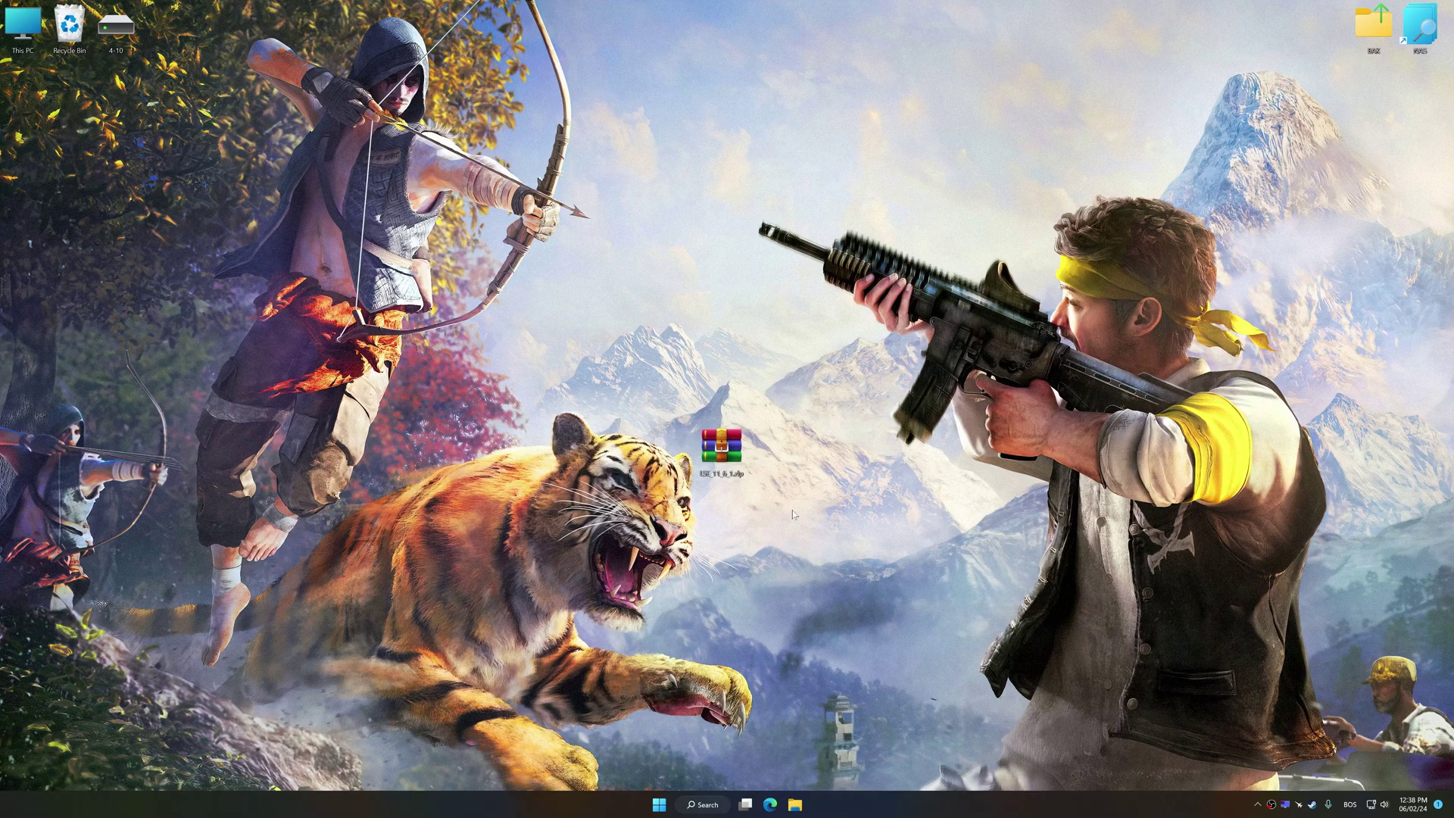
- Extract the downloaded archive onto the desktop and install Low Specs Experience v11.6.1
right_click(714, 451)
mouse_move(750, 471)
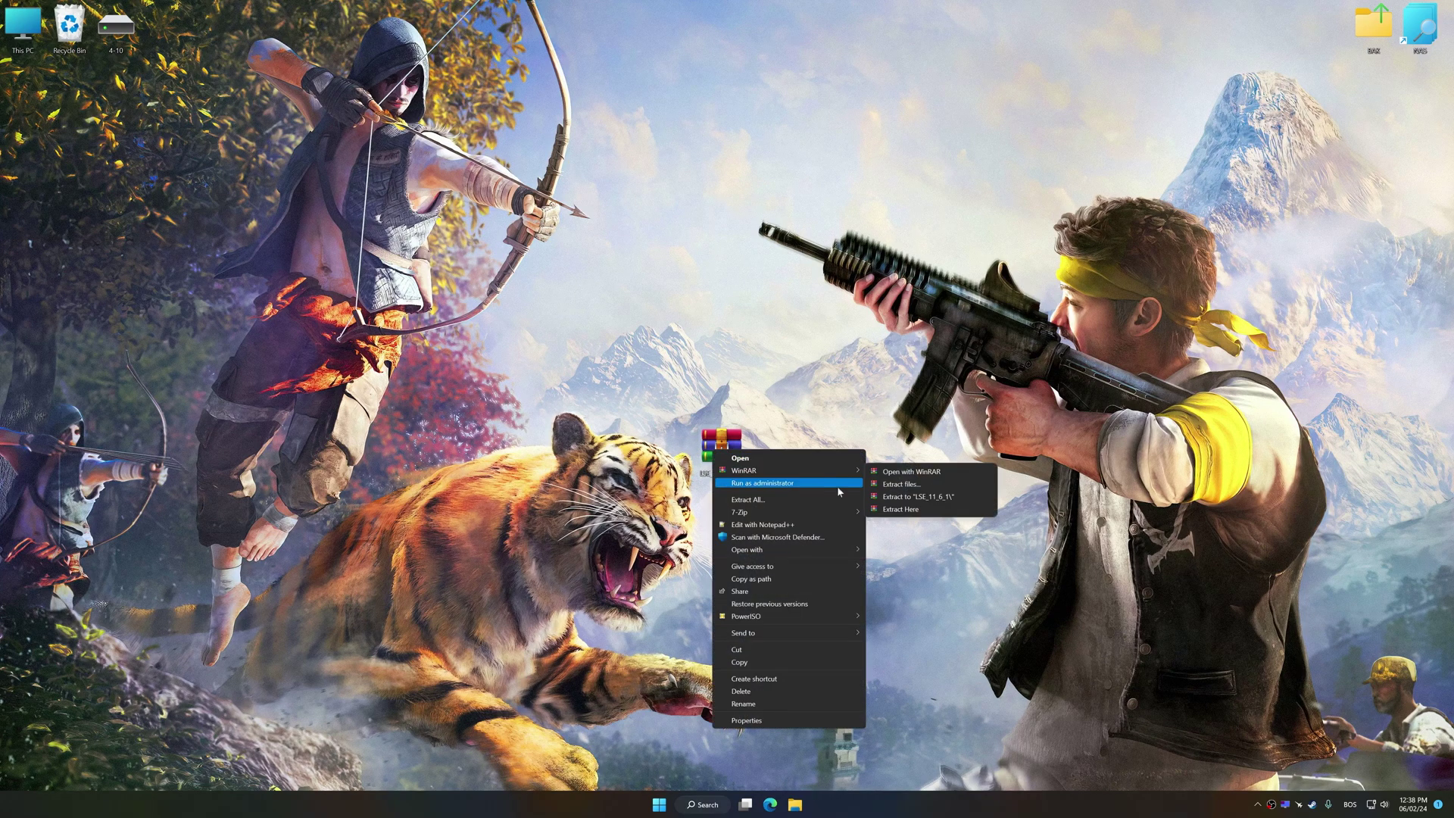
left_click(909, 500)
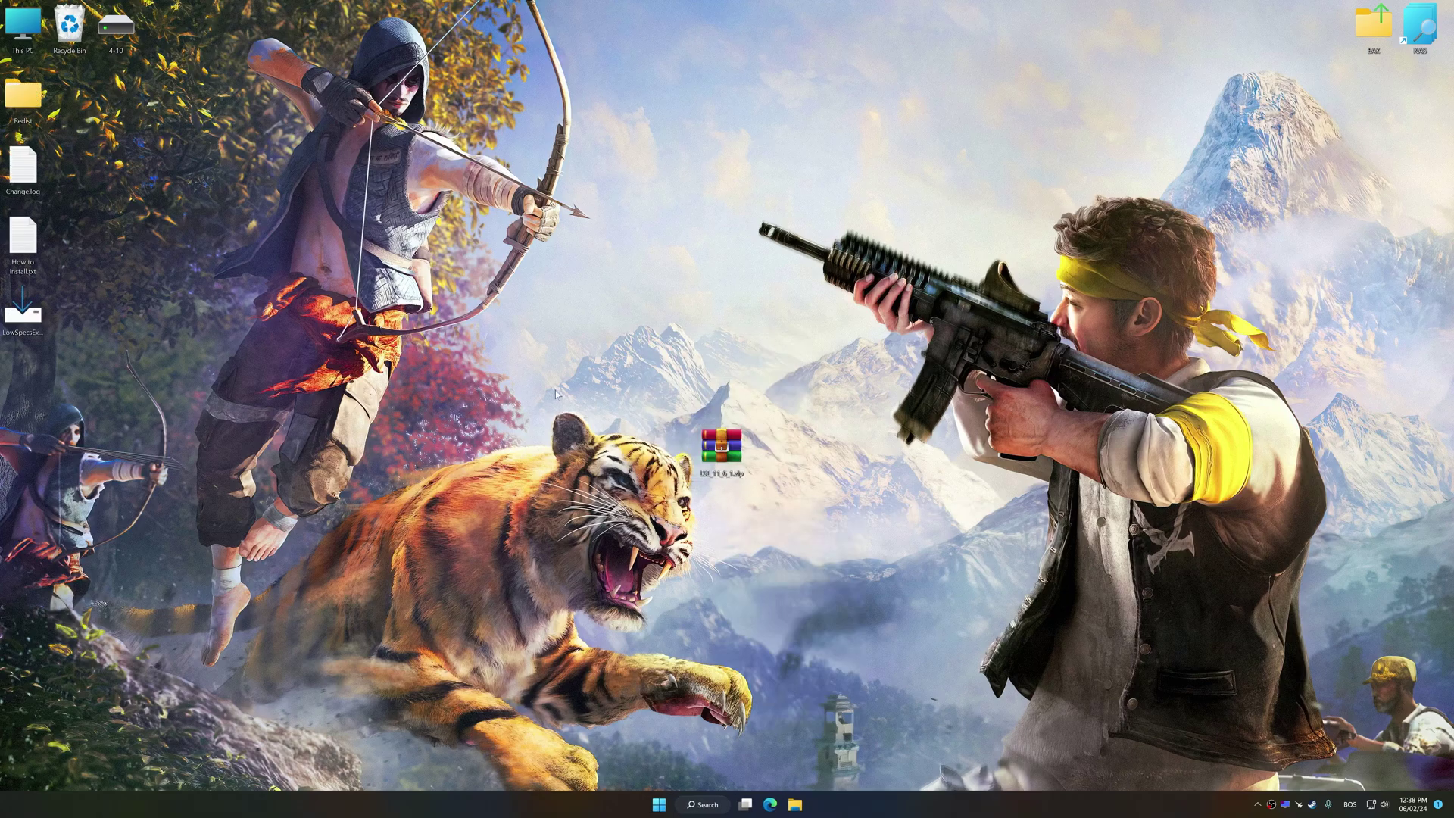
double_click(22, 313)
left_click(585, 474)
left_click(821, 509)
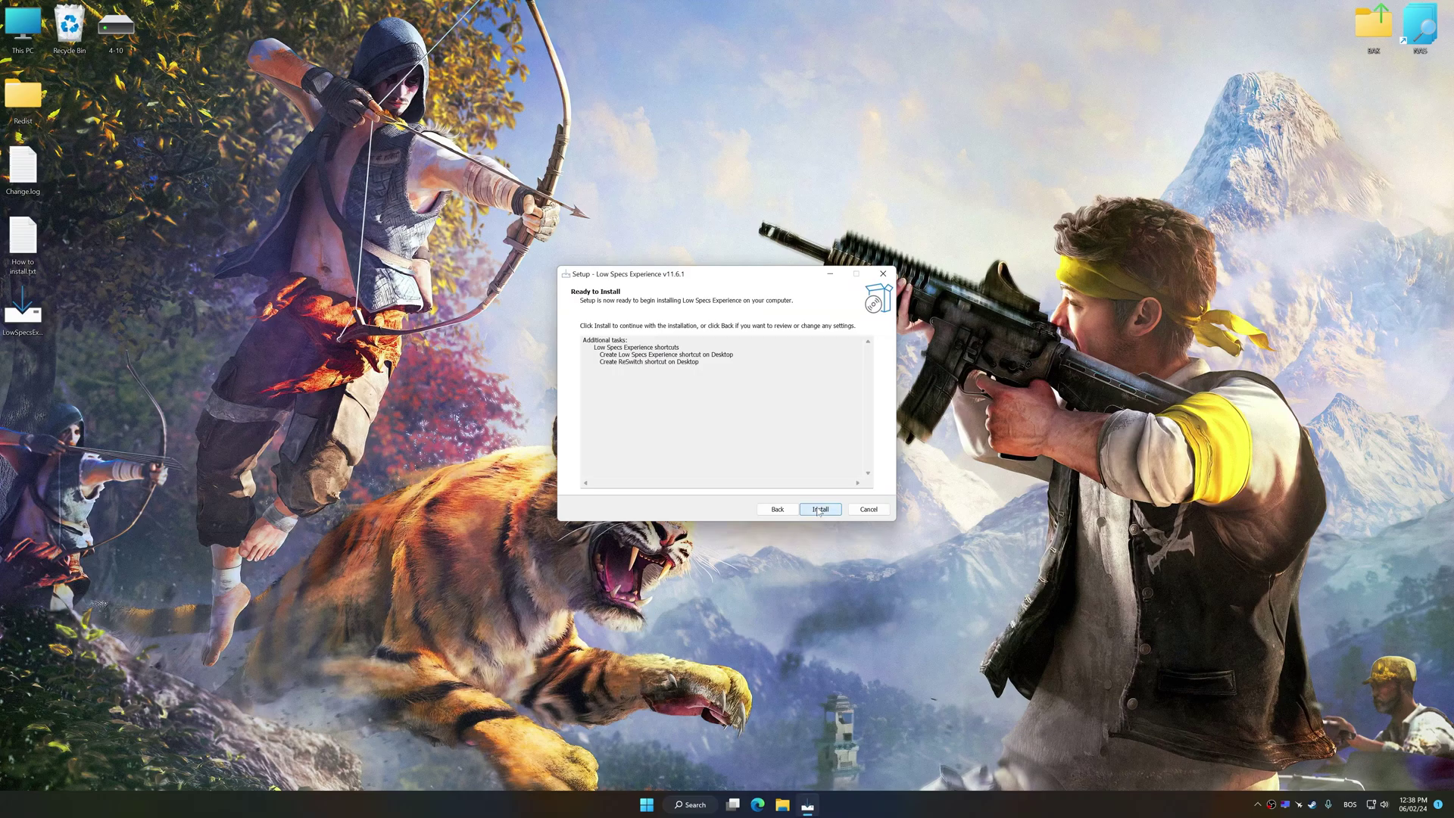
left_click(820, 509)
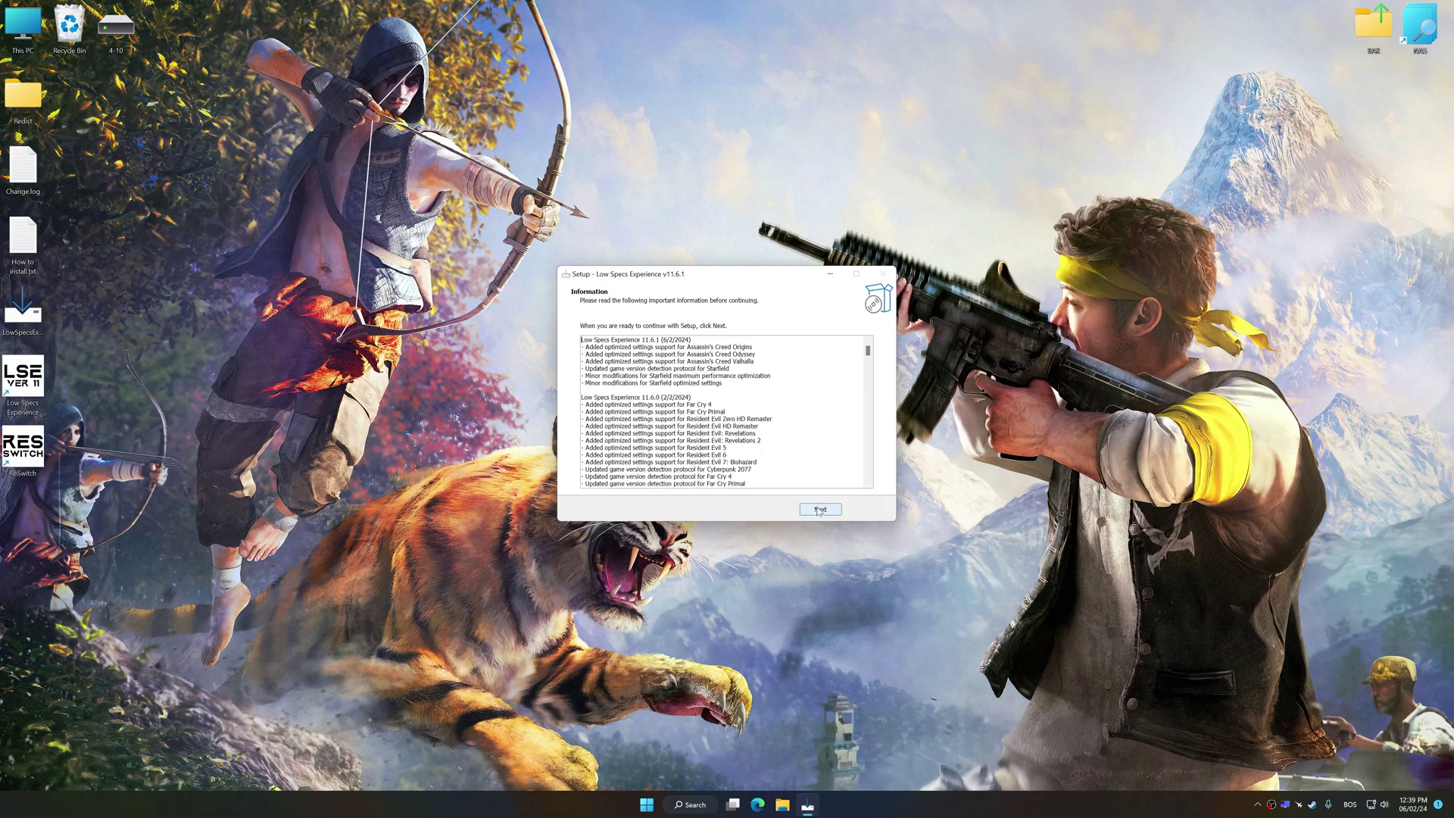
left_click(821, 510)
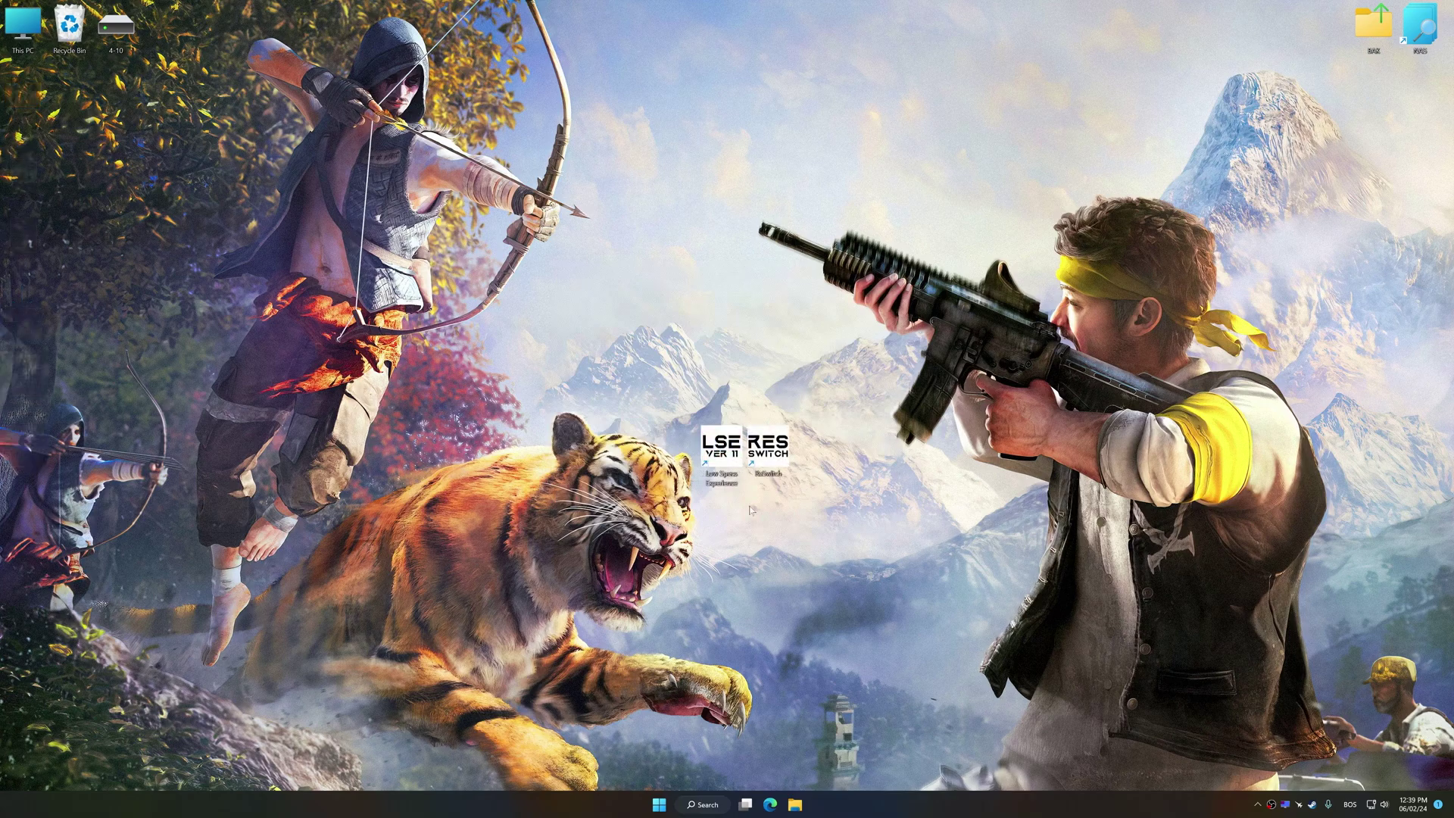
- Launch Low Specs Experience and pick Far Cry 4 from the Optimization Catalog game list
double_click(725, 451)
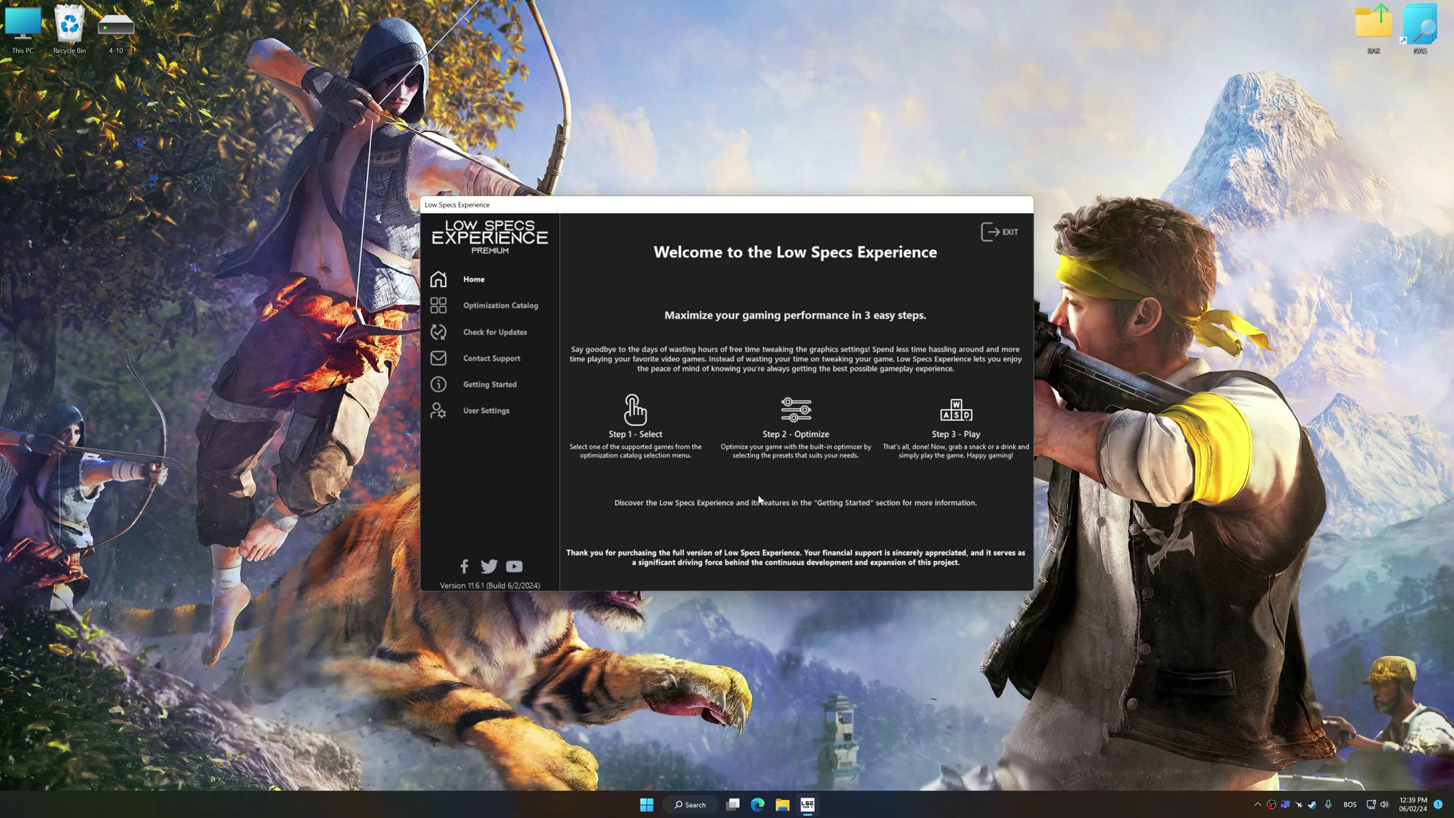
left_click(482, 305)
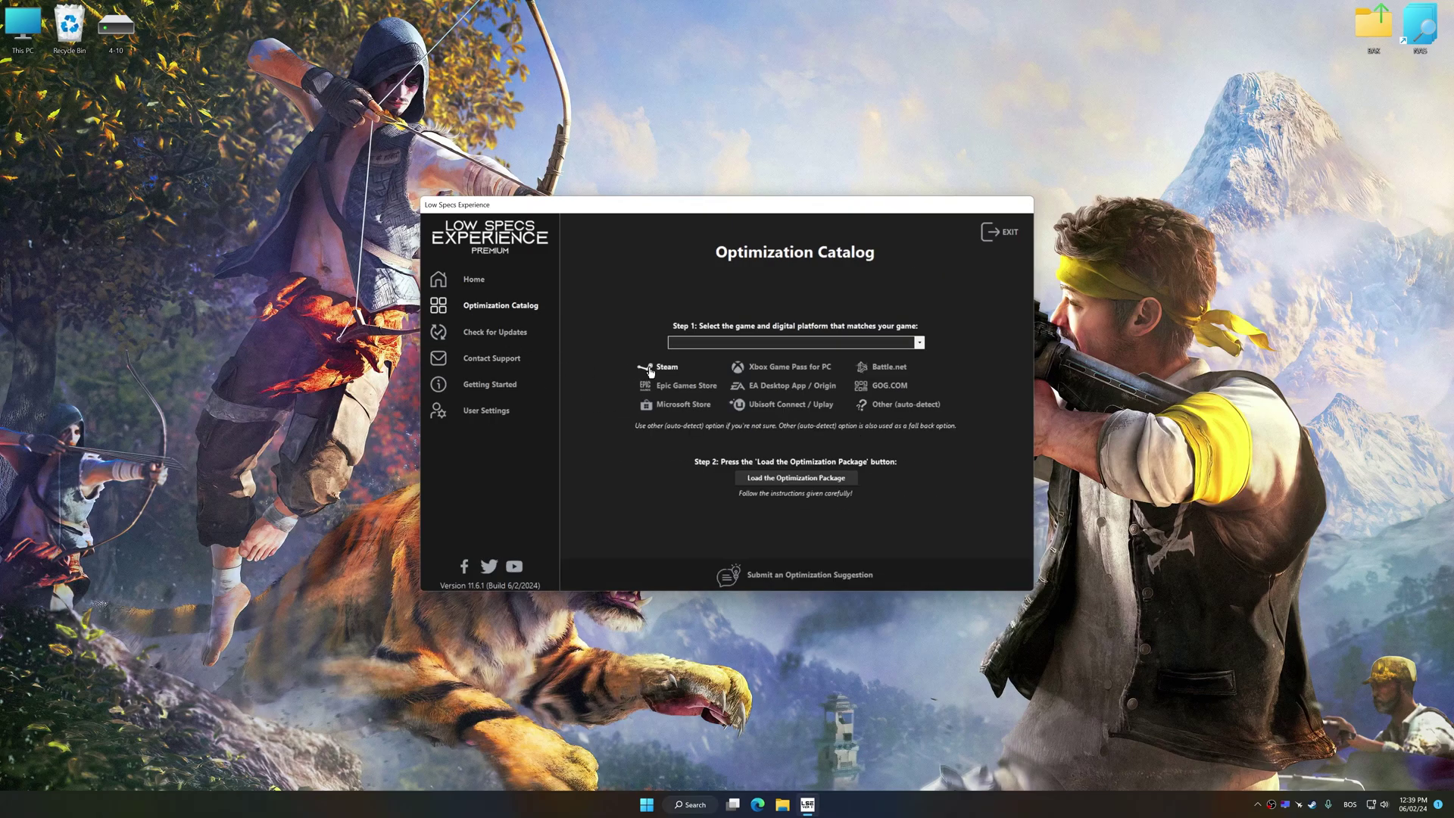
left_click(777, 344)
scroll(781, 411, "down", 10)
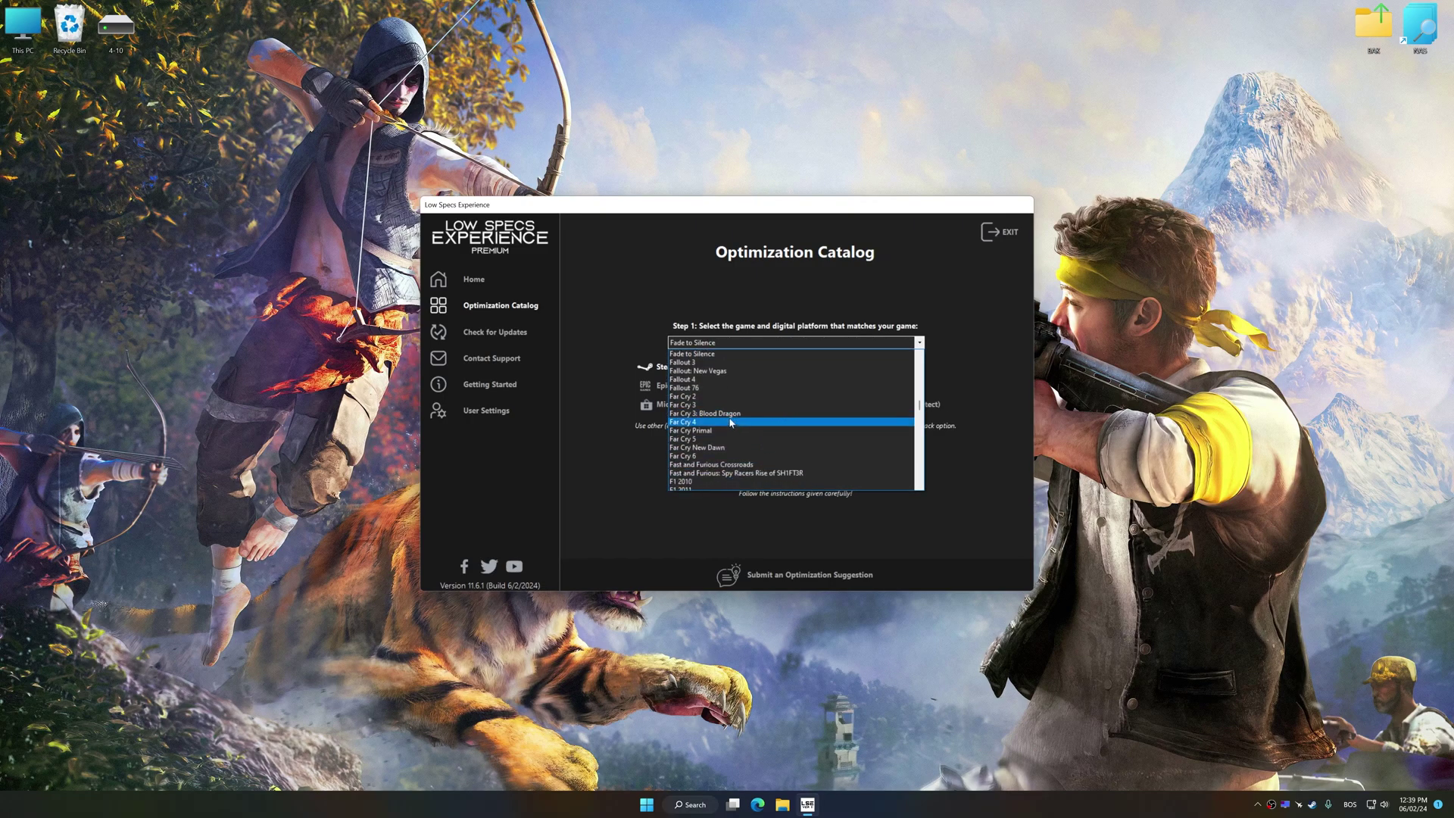
left_click(780, 429)
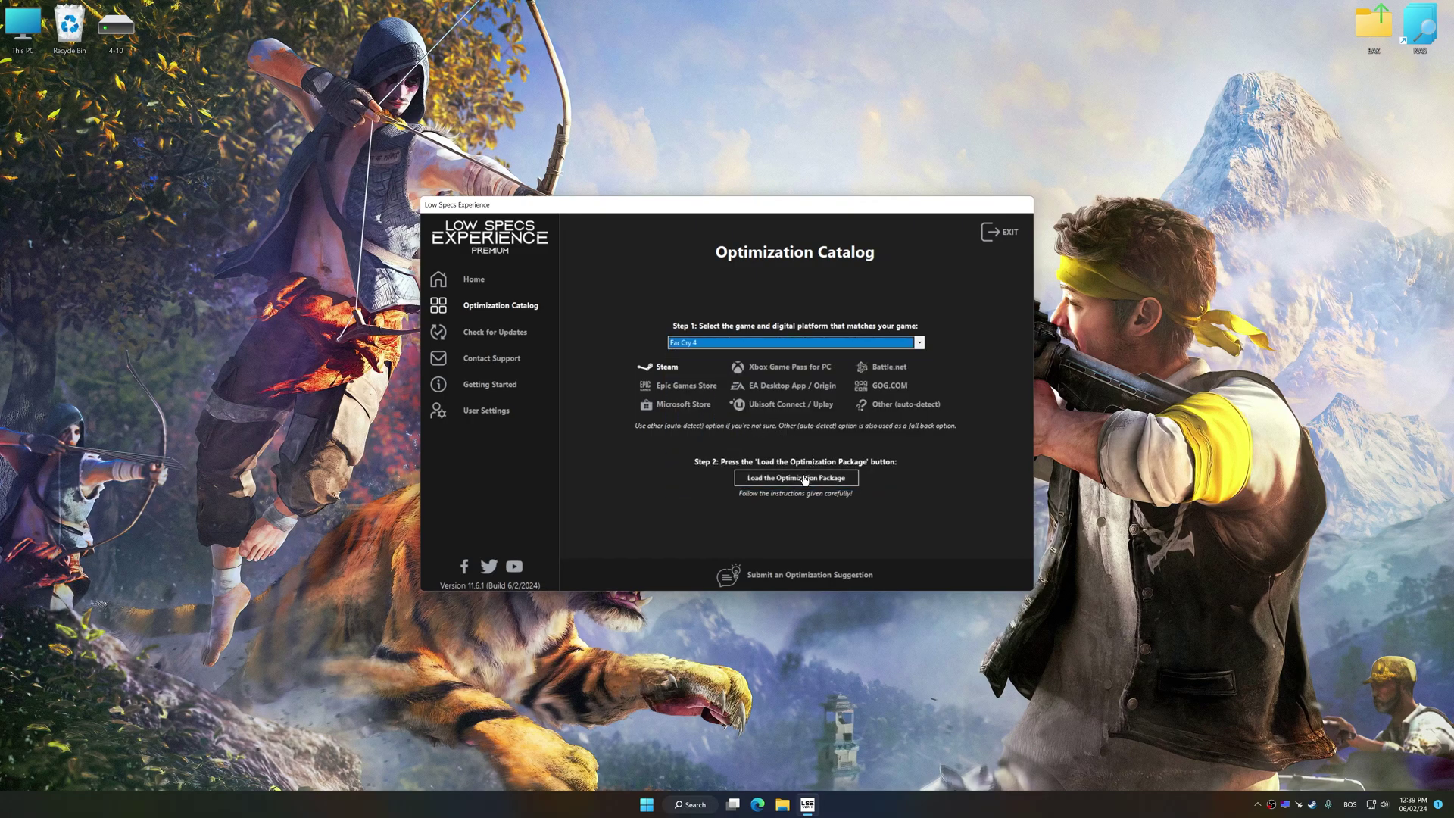
- Load the Far Cry 4 optimization package and confirm the Far Cry 4 install folder
left_click(805, 479)
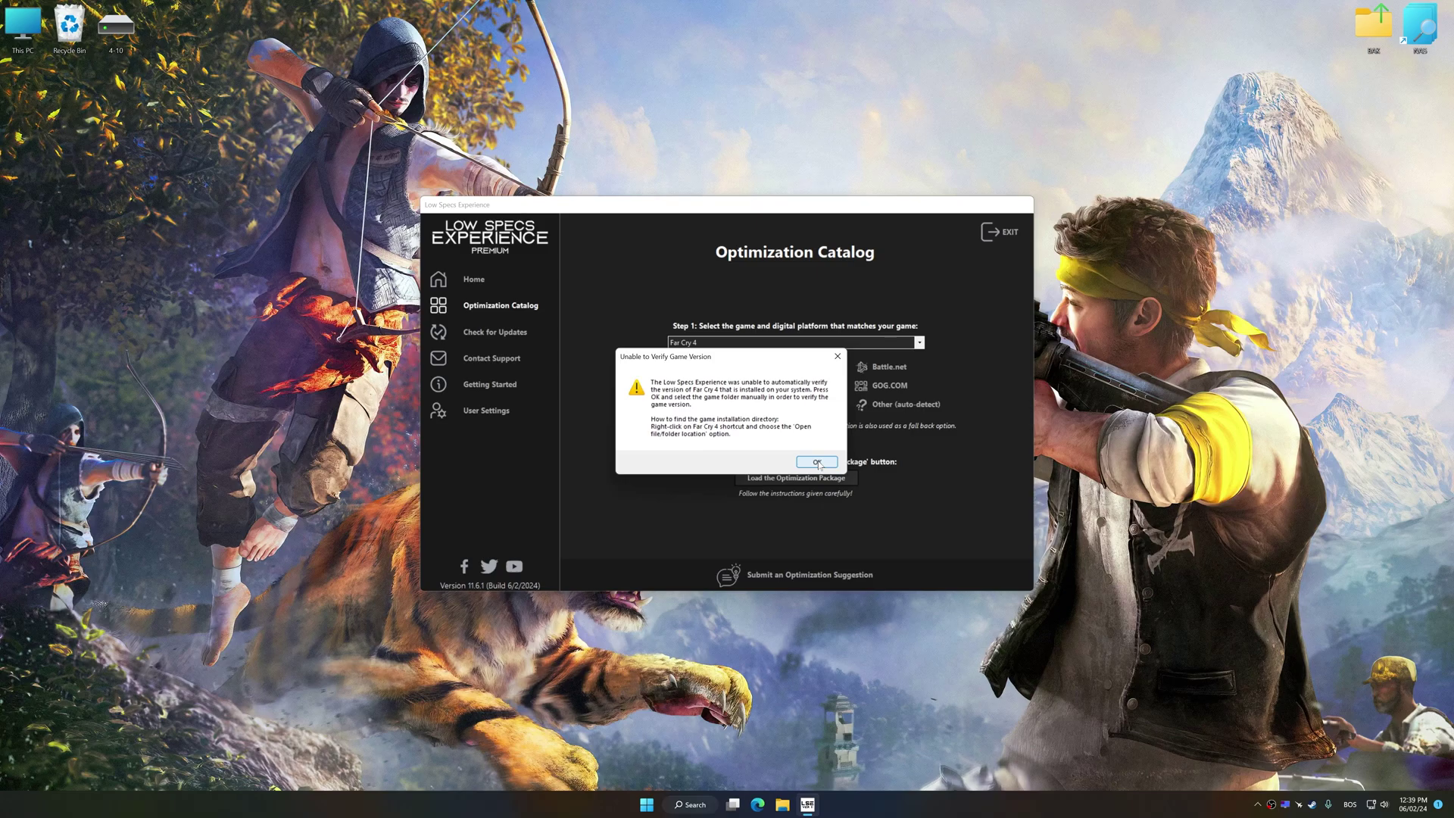
left_click(818, 463)
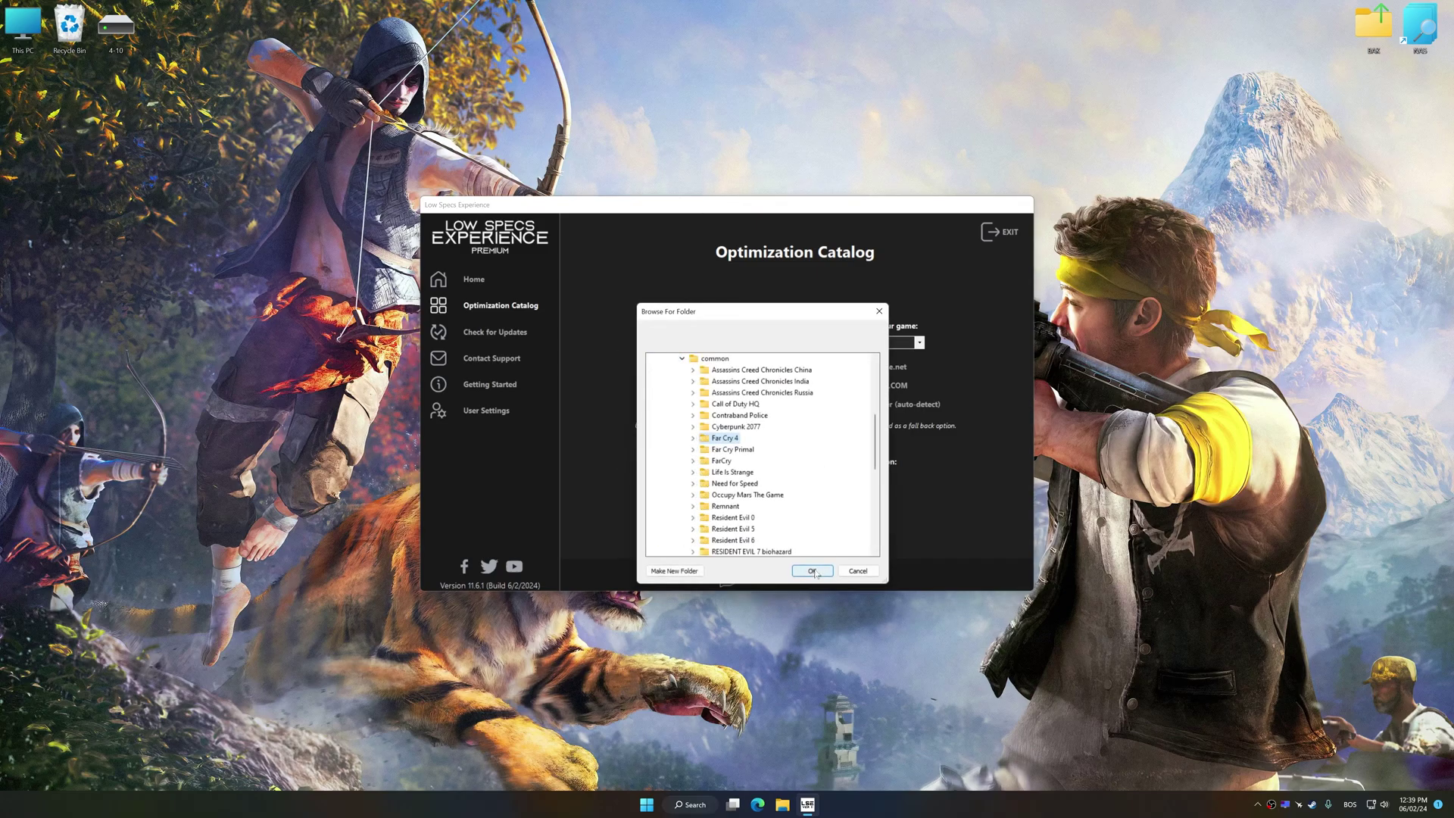
left_click(812, 571)
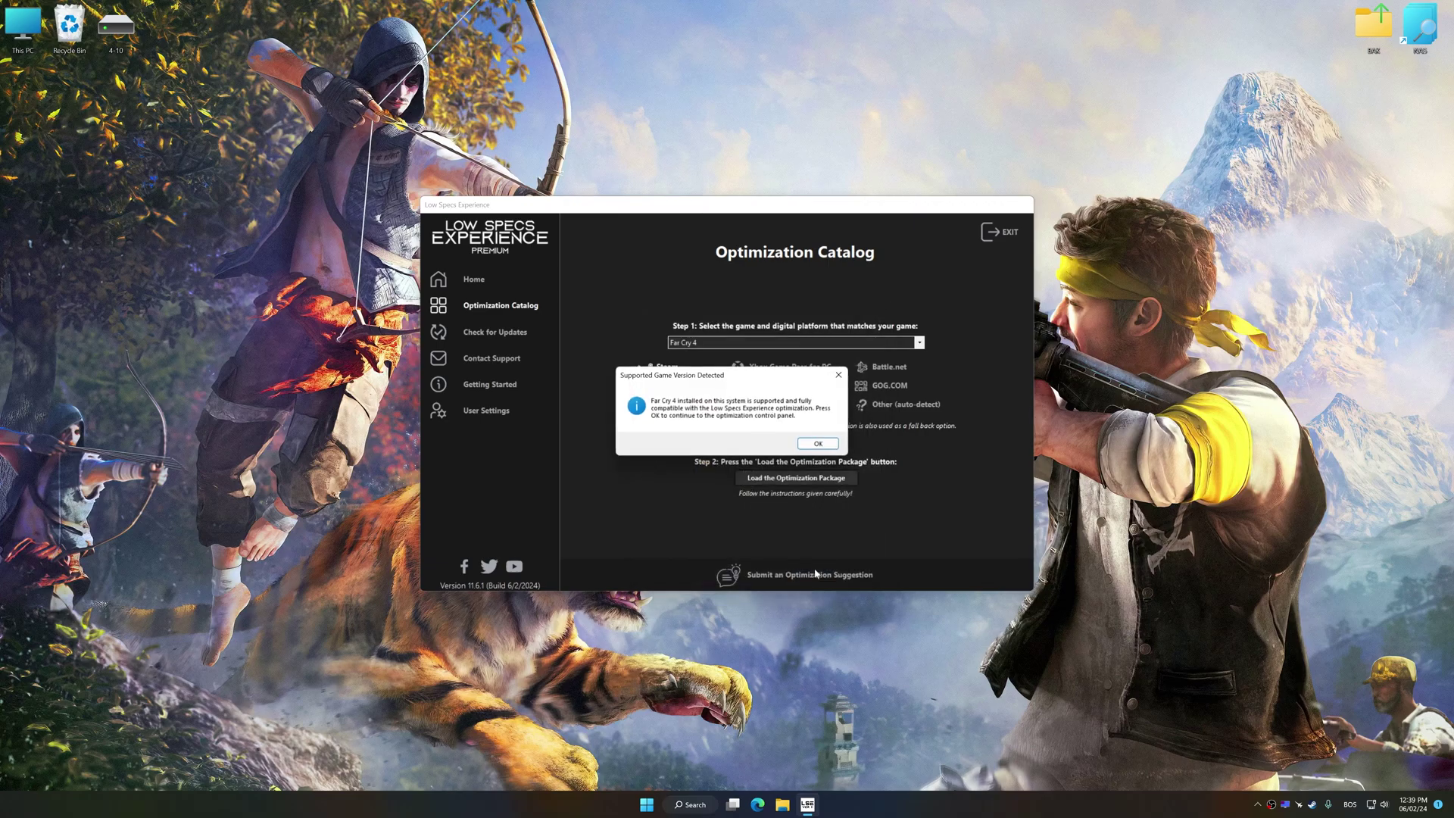
- Run Maximum Performance Optimization with Infinite-Low method, Performance Mode and 2560 x 1440 resolution
left_click(819, 444)
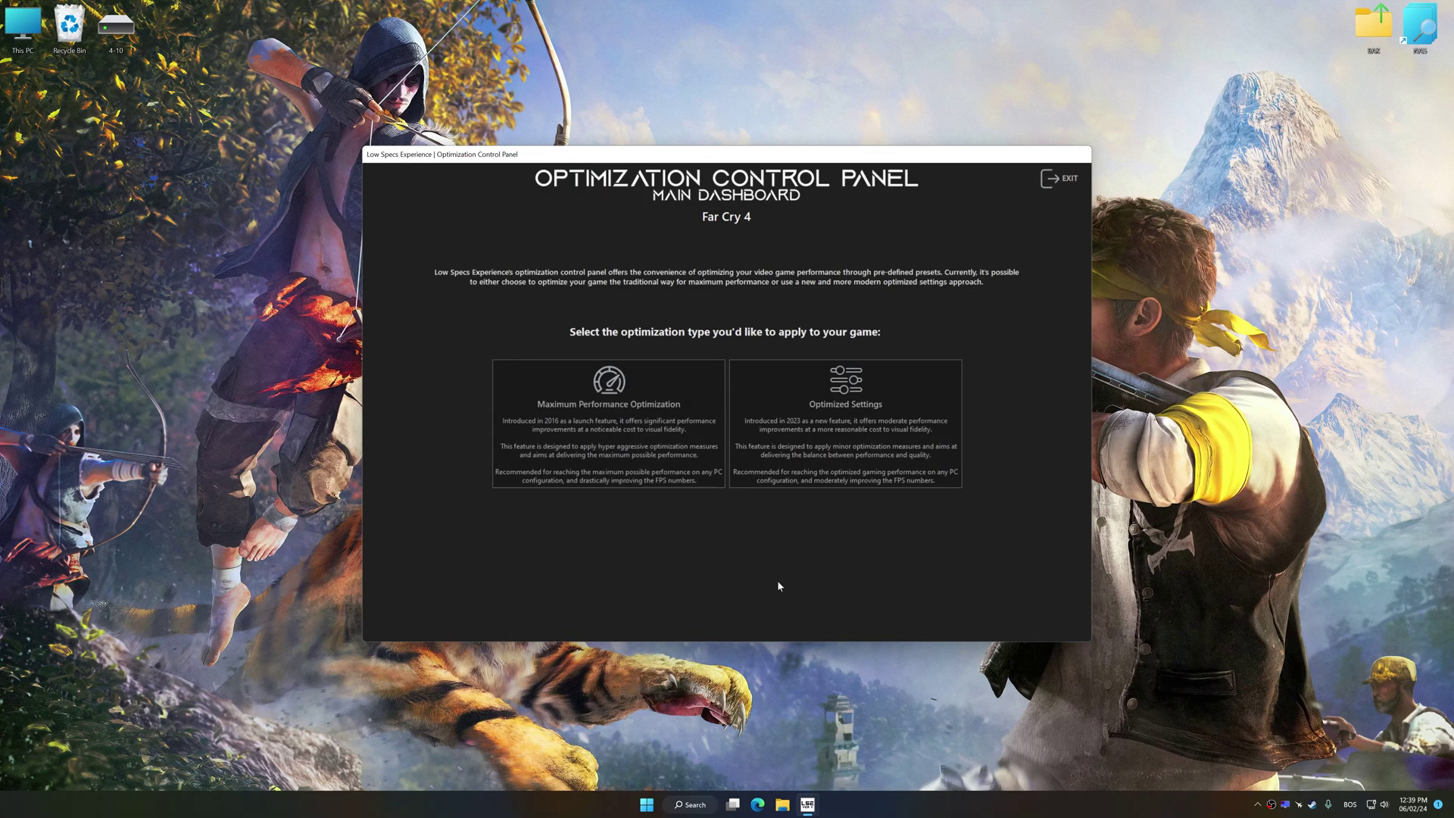
left_click(604, 460)
left_click(418, 419)
left_click(891, 392)
left_click(823, 454)
scroll(829, 499, "down", 5)
scroll(829, 500, "down", 3)
left_click(826, 499)
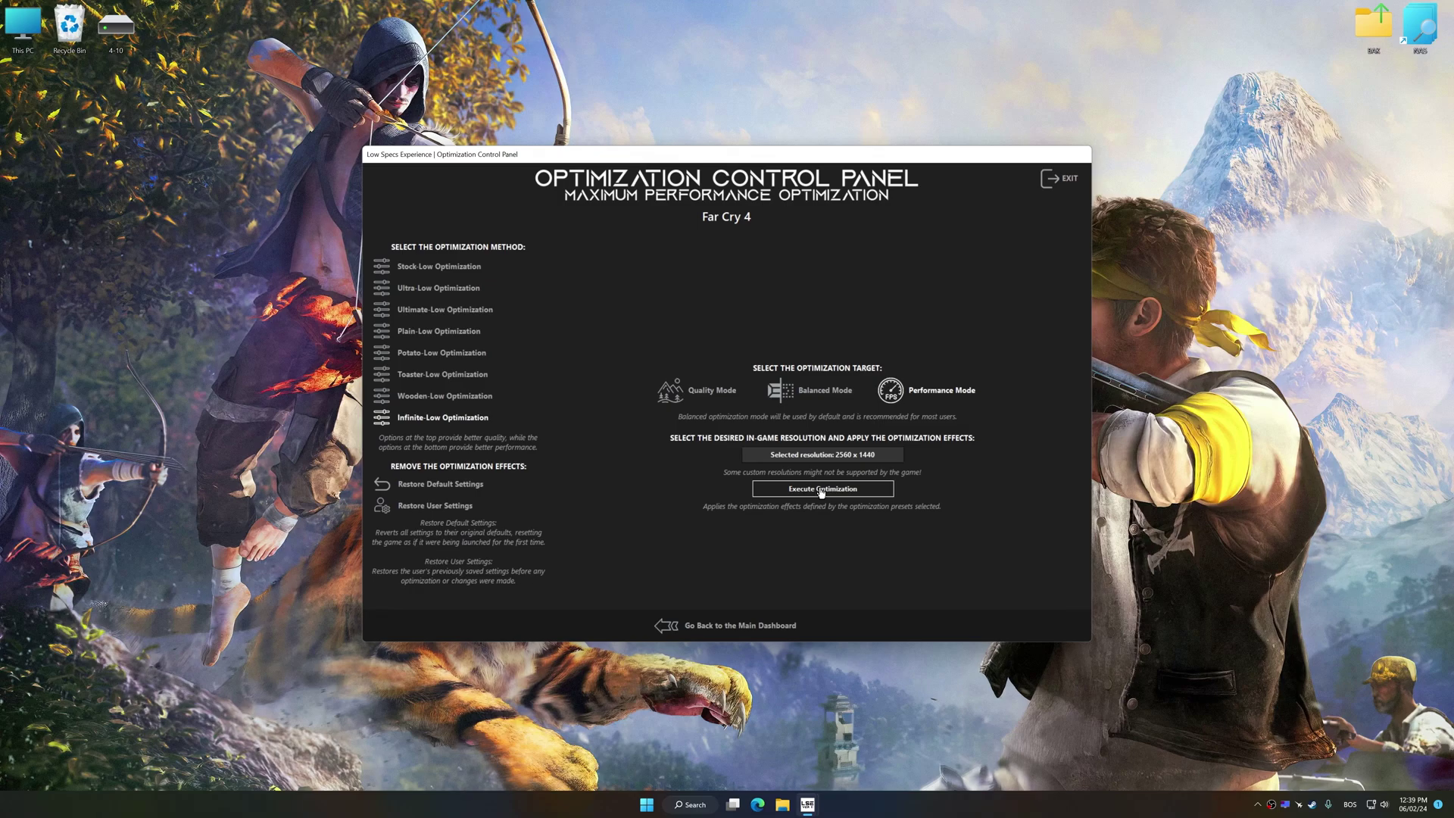
left_click(820, 491)
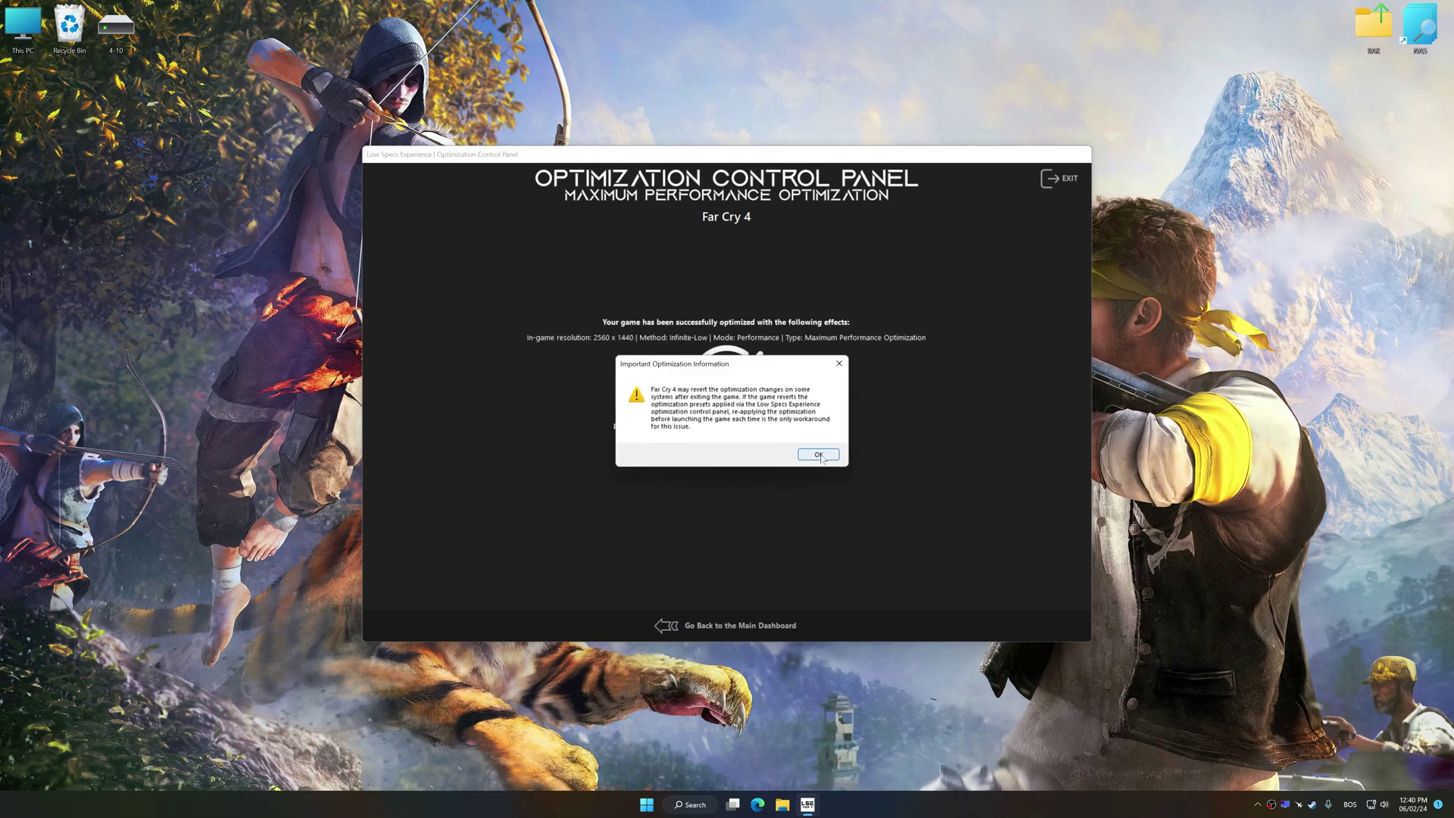
- From the main dashboard's Maximum Performance Optimization page, restore Far Cry 4's backed-up user settings
left_click(819, 454)
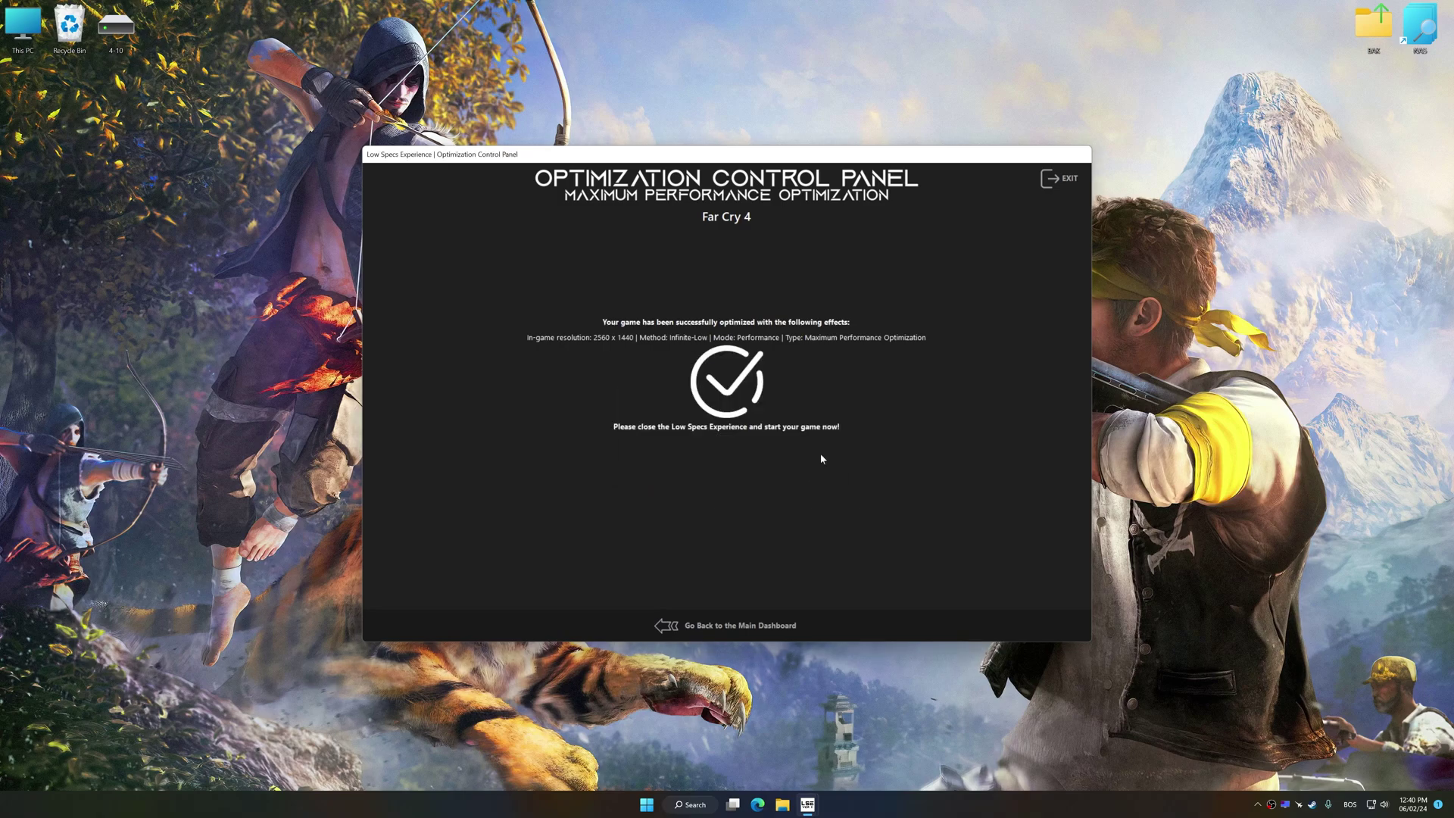
left_click(780, 623)
left_click(610, 478)
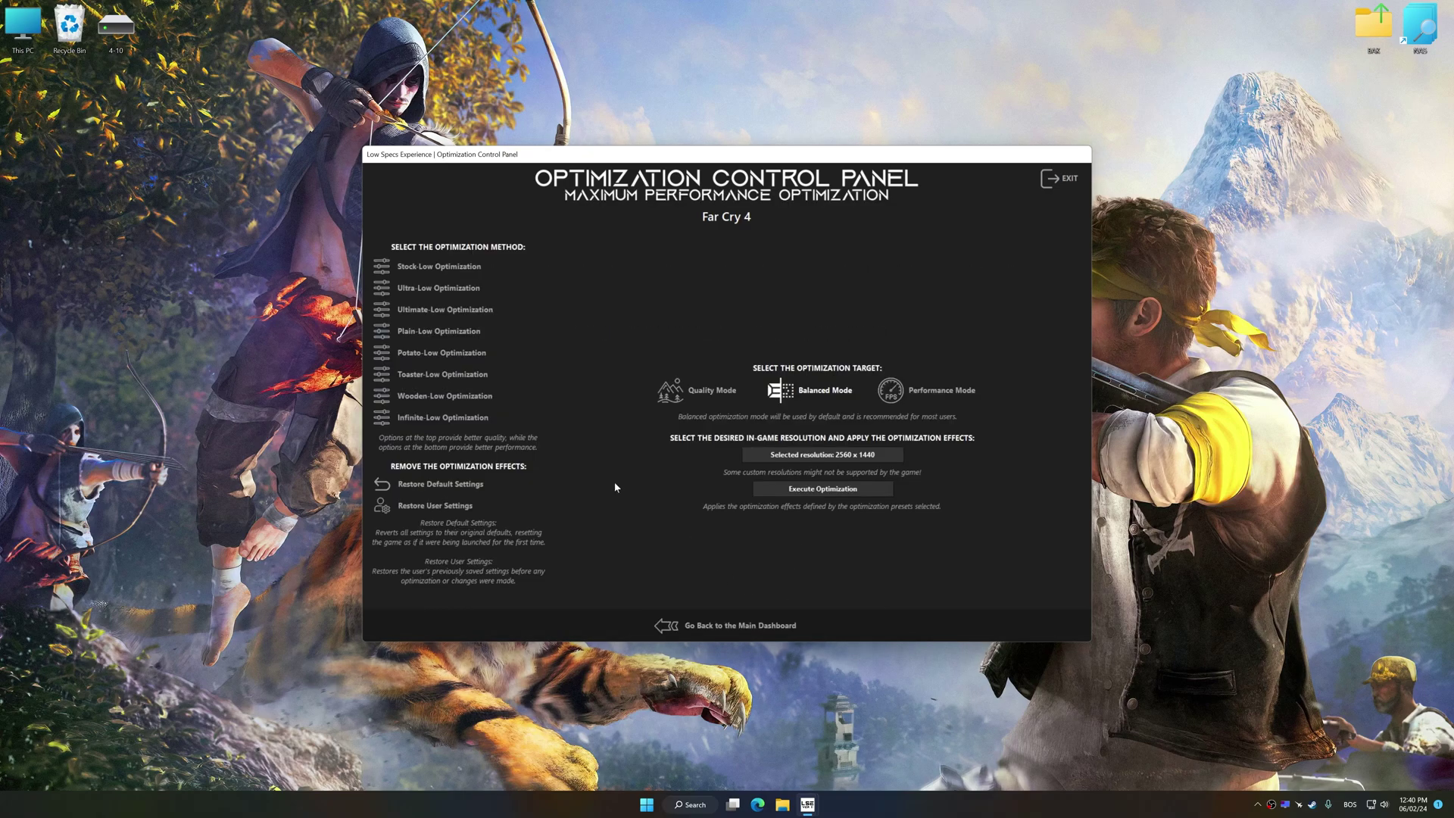
left_click(436, 506)
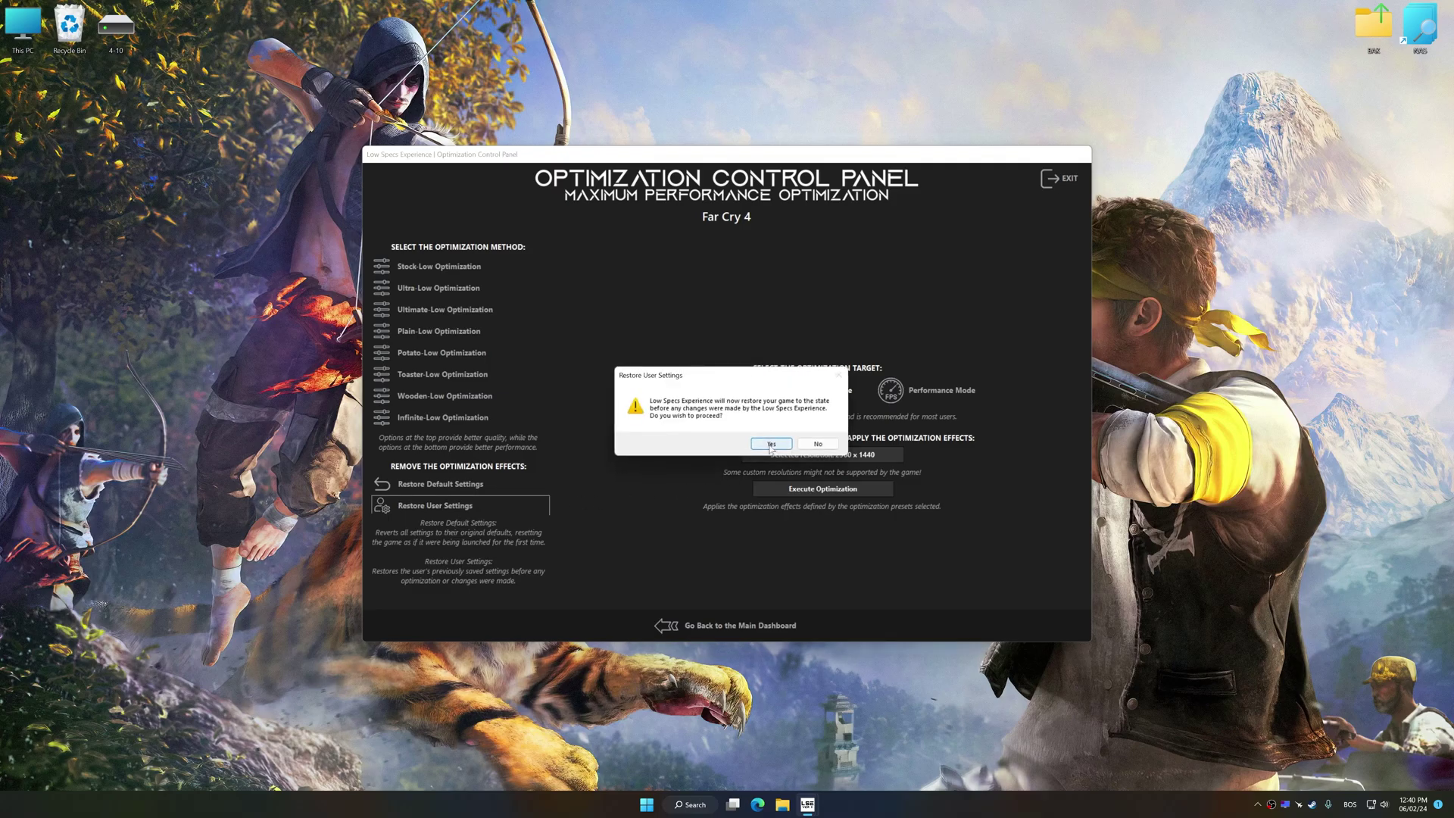
left_click(770, 445)
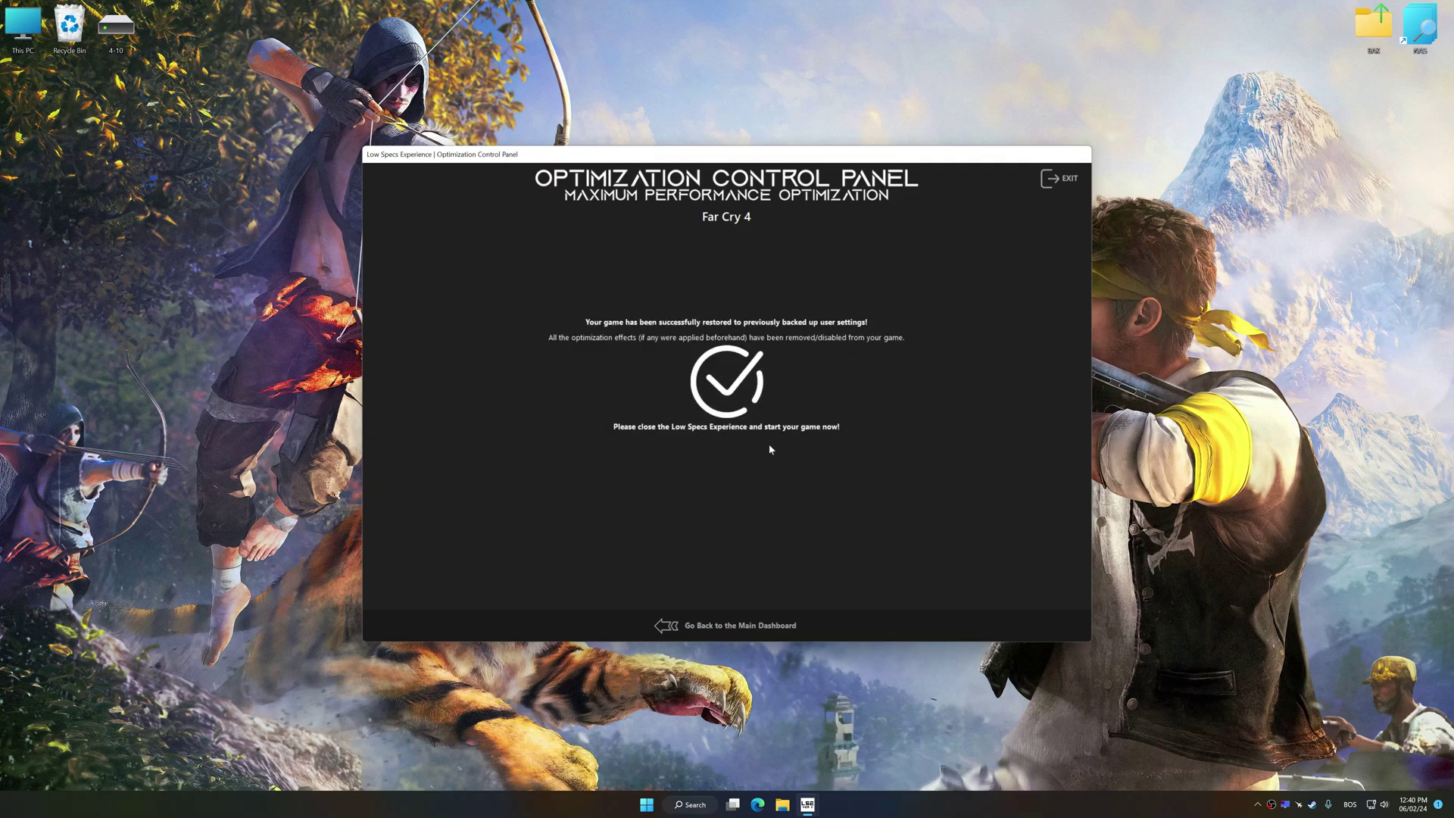